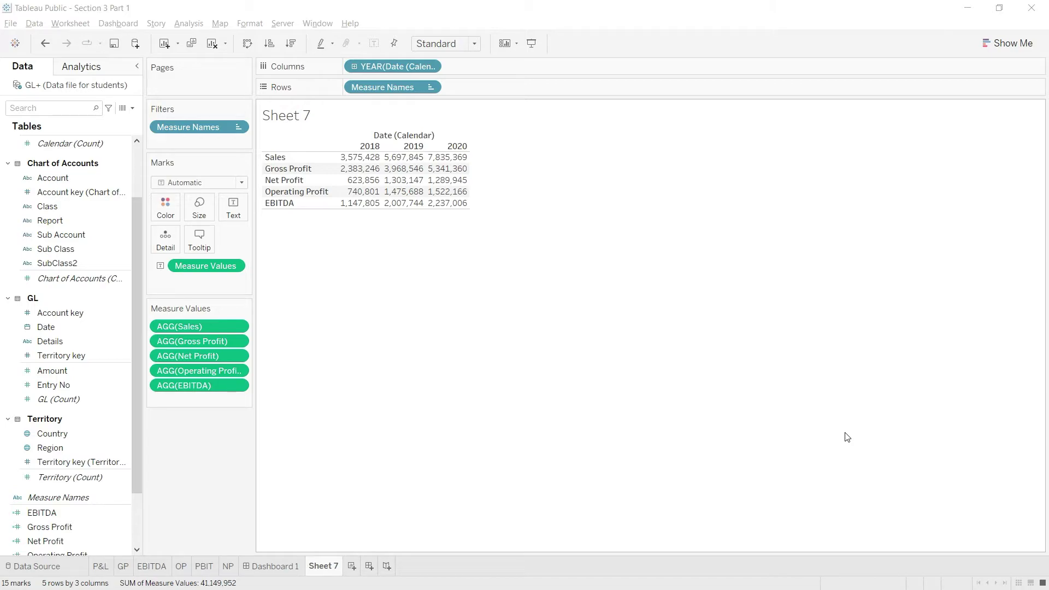
Check the Trading account and Operating account Class values in Excel's Chart of Accounts, then return to Tableau.
key("alt+Tab")
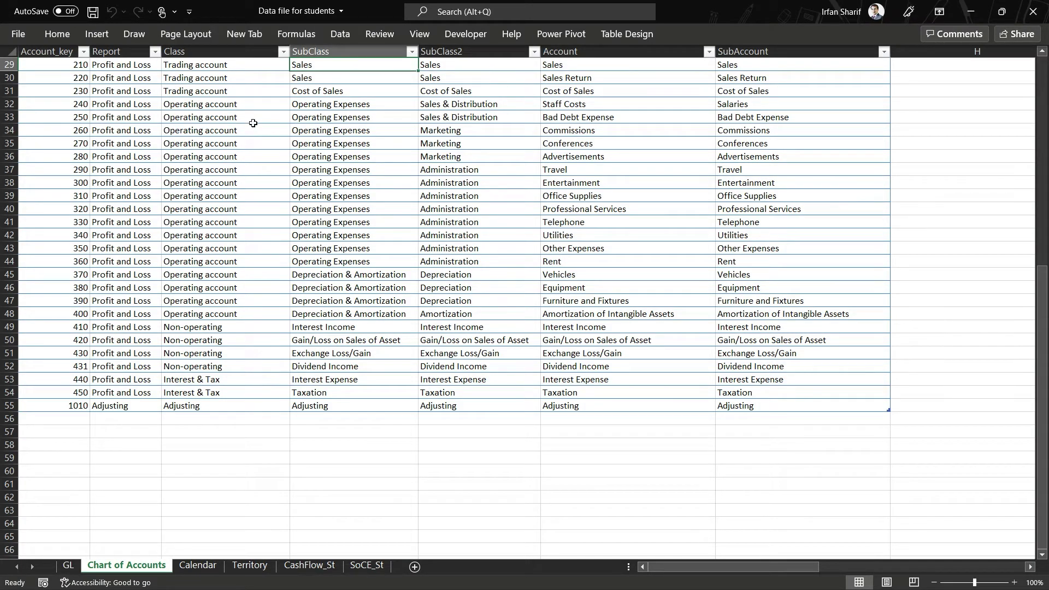
left_click(213, 81)
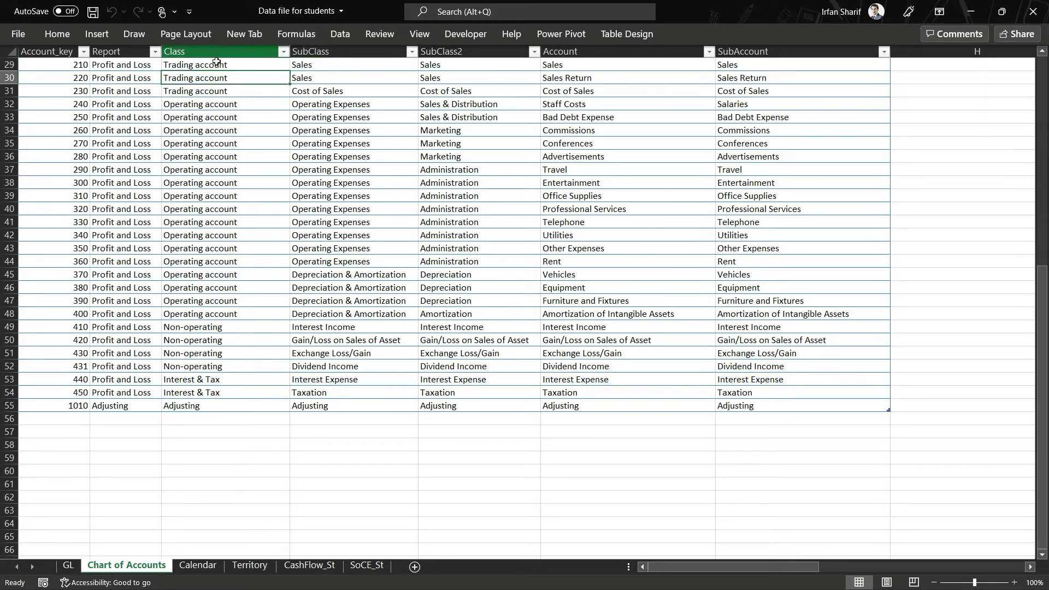
left_click(198, 172)
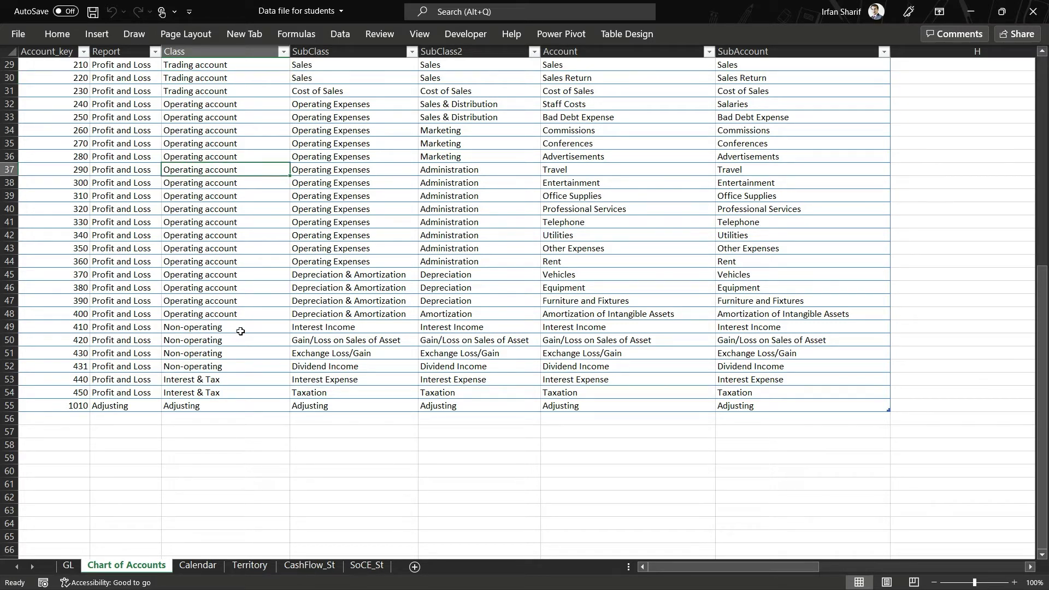
key("alt+Tab")
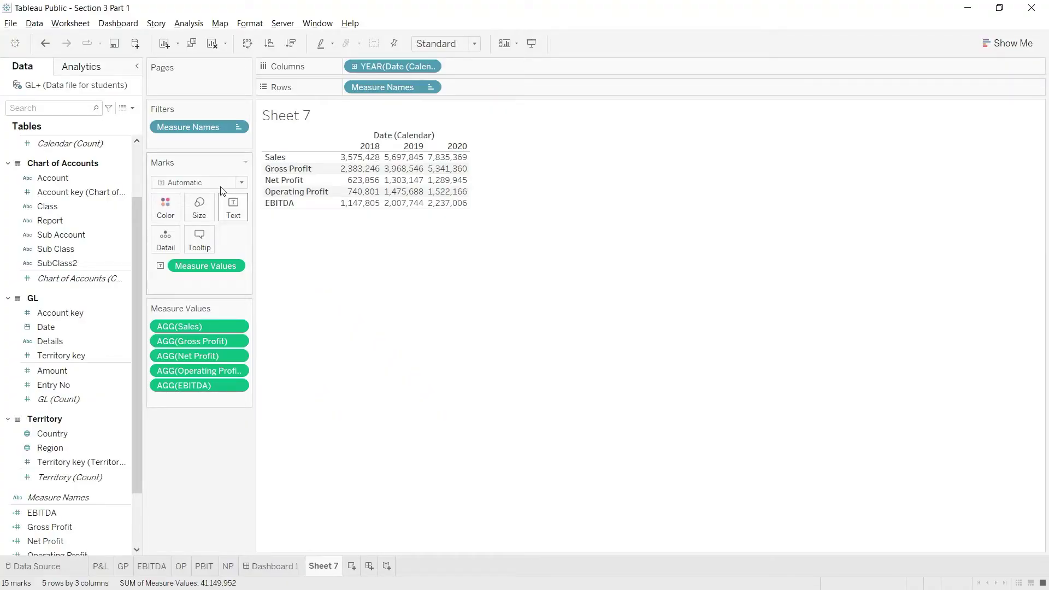
Create a new calculated field named PBIT.
left_click(188, 23)
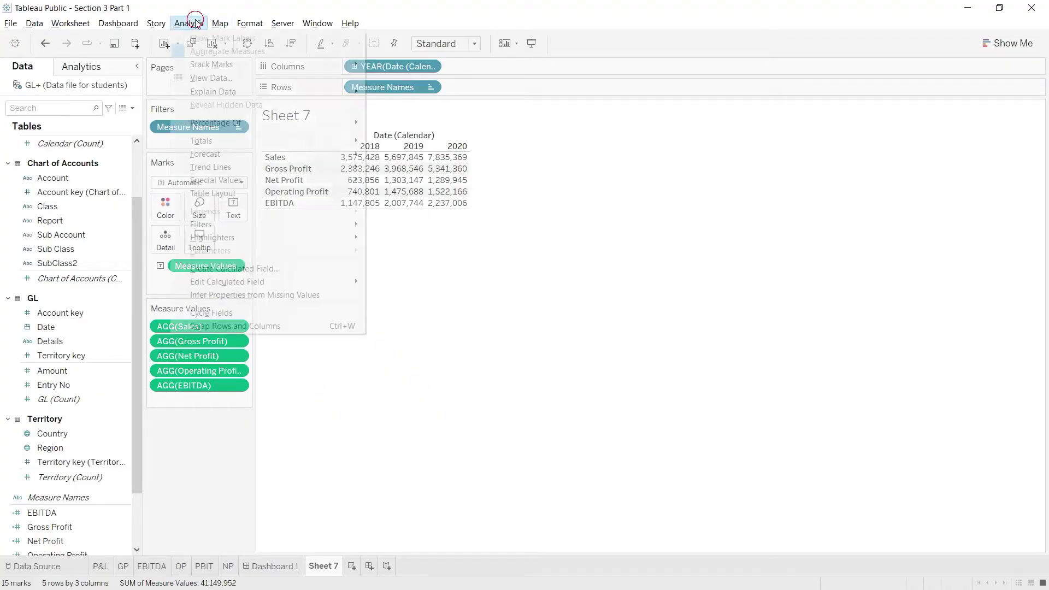
left_click(256, 269)
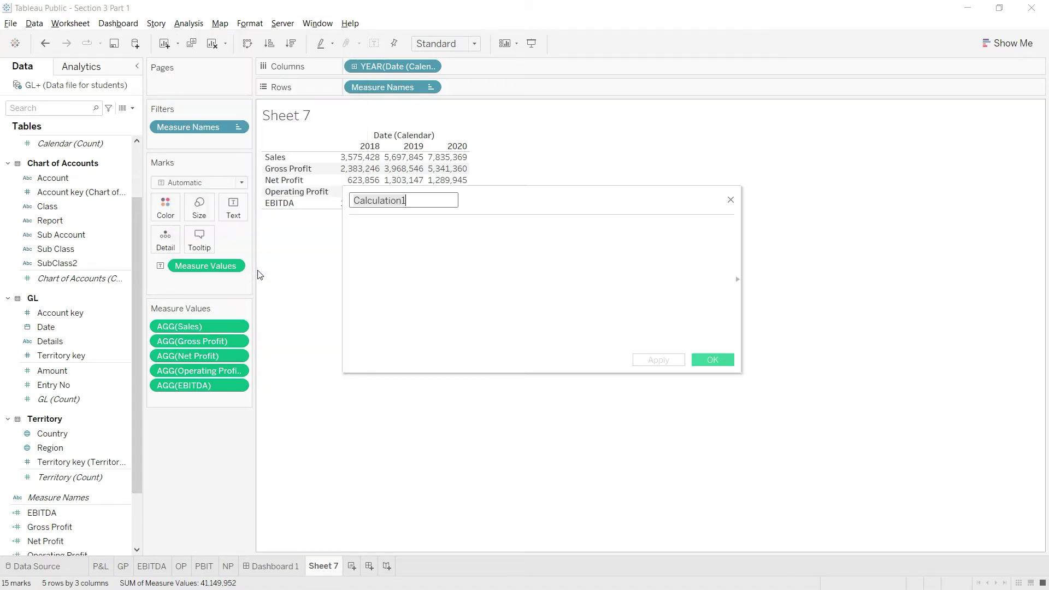
type("PBIT")
left_click(536, 297)
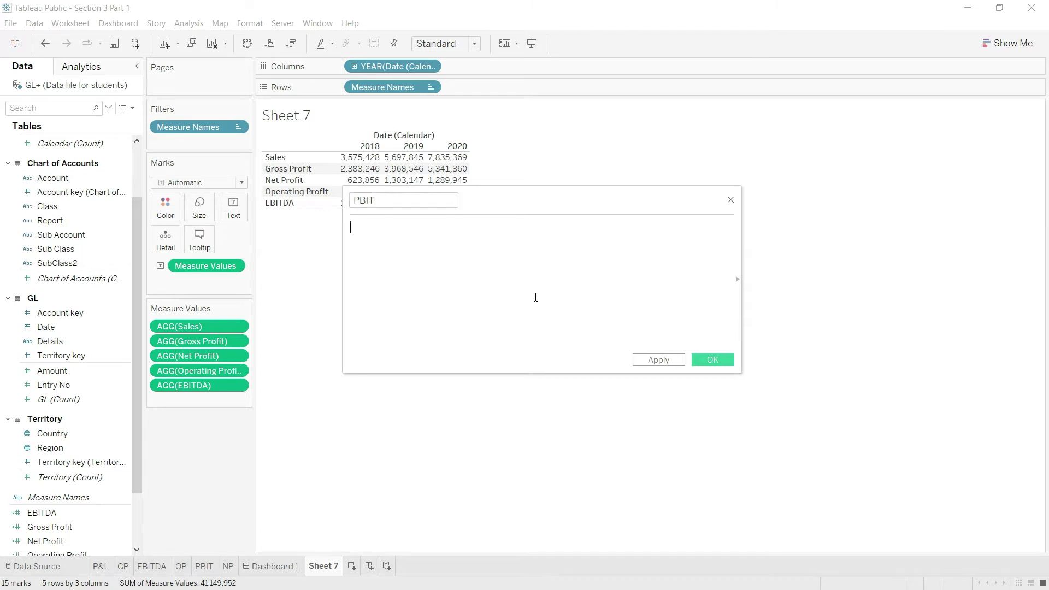
Begin the PBIT formula with SUM( IF [Class].
type("sum")
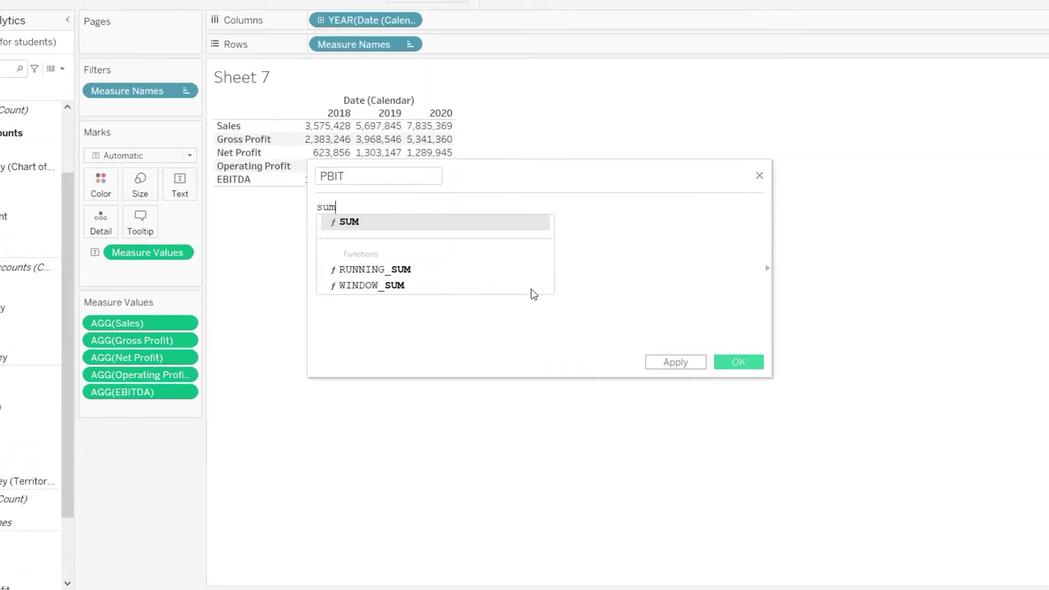
key("Return")
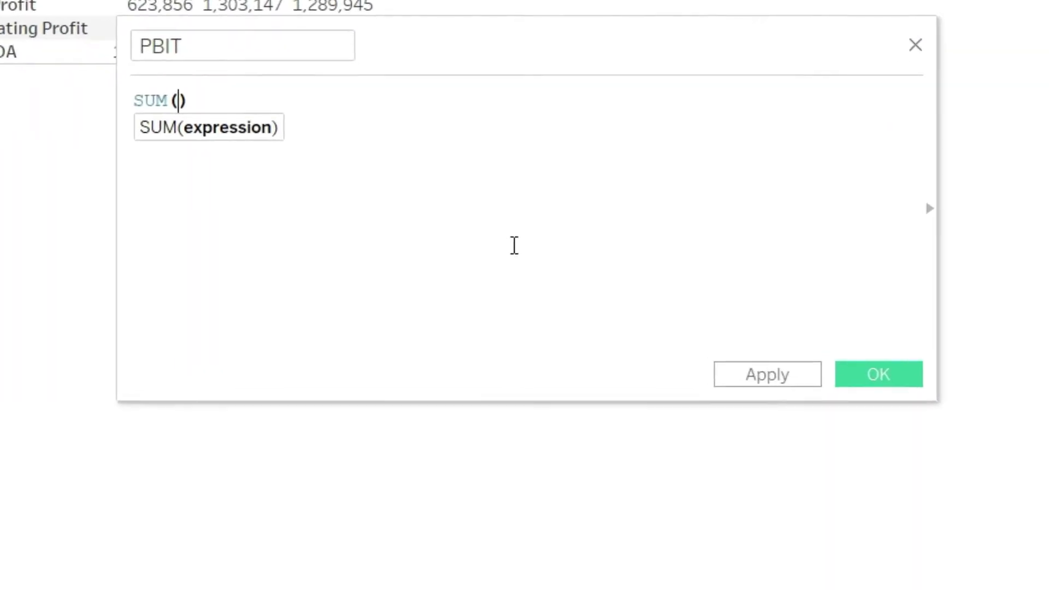
key("Delete")
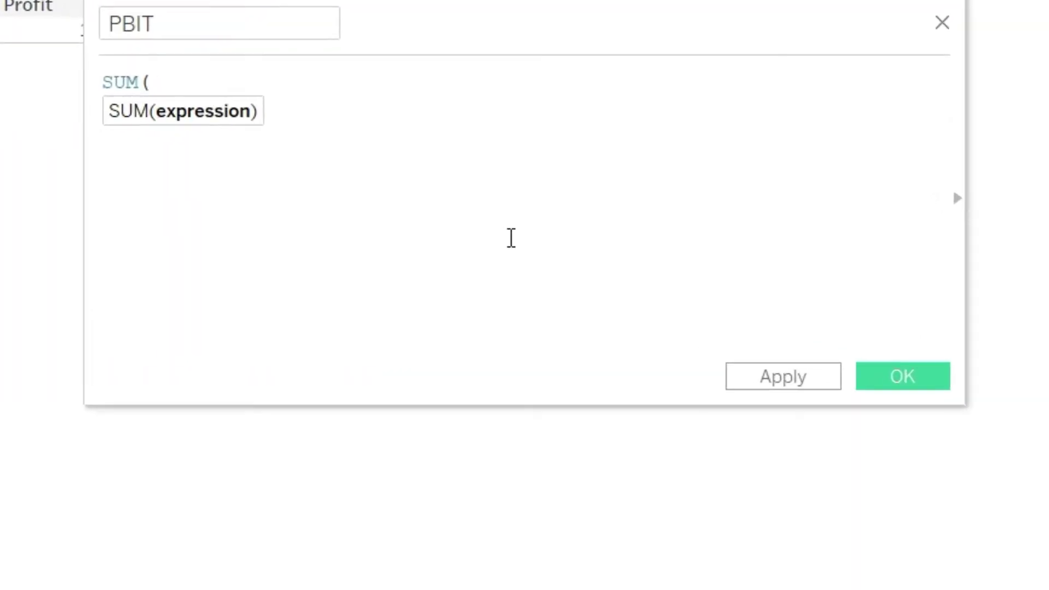
type("if")
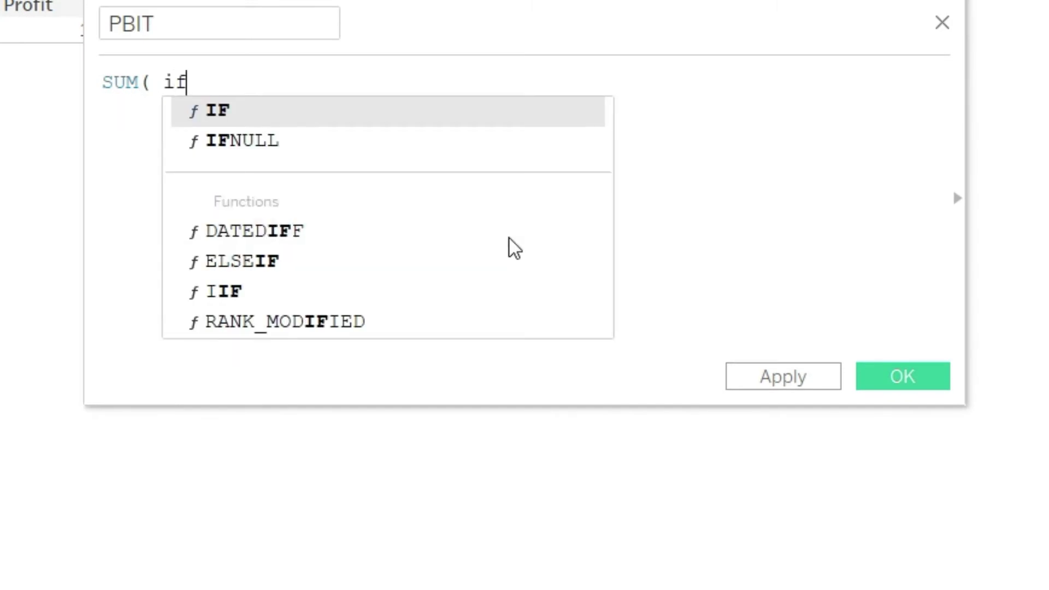
key("Return")
type("clas")
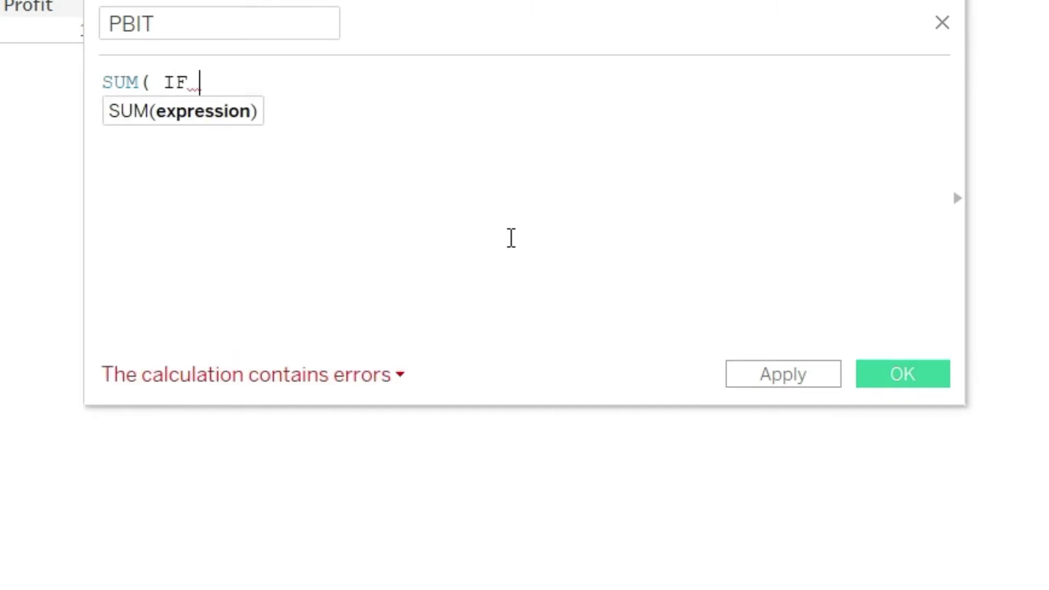
key("Return")
Continue the formula with = "Trading account" THEN [Amount] ELSEIF on a new line.
type("= ")
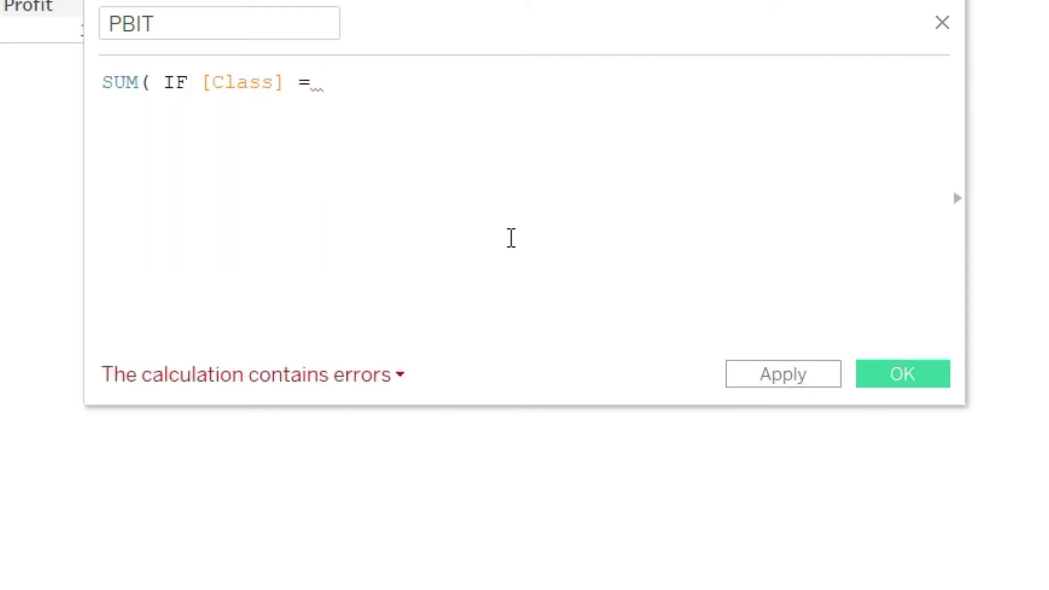
type("\"Trading account\" then")
key("Return")
type("amoun")
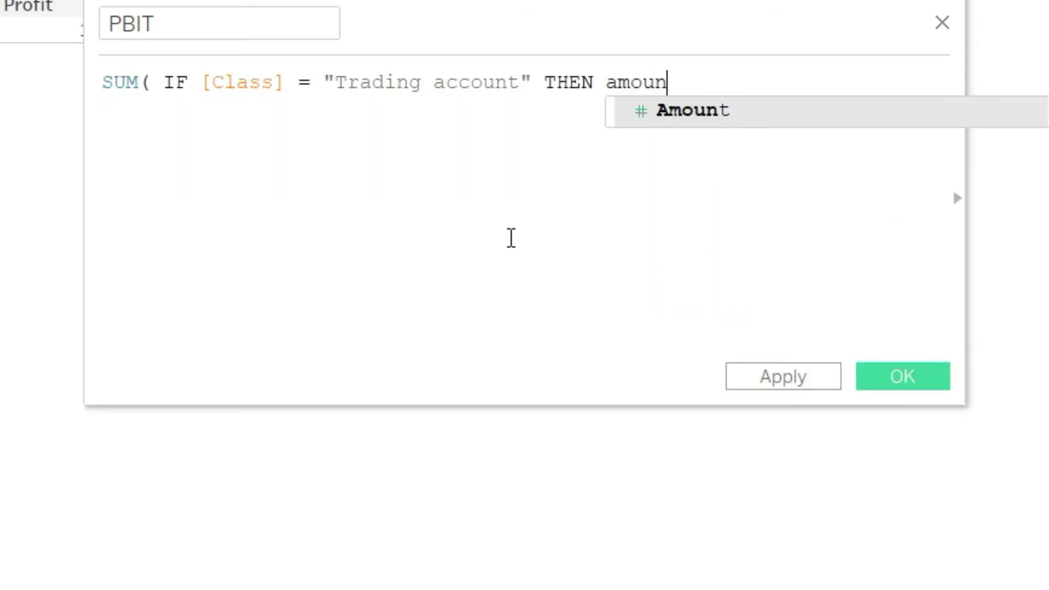
key("Return")
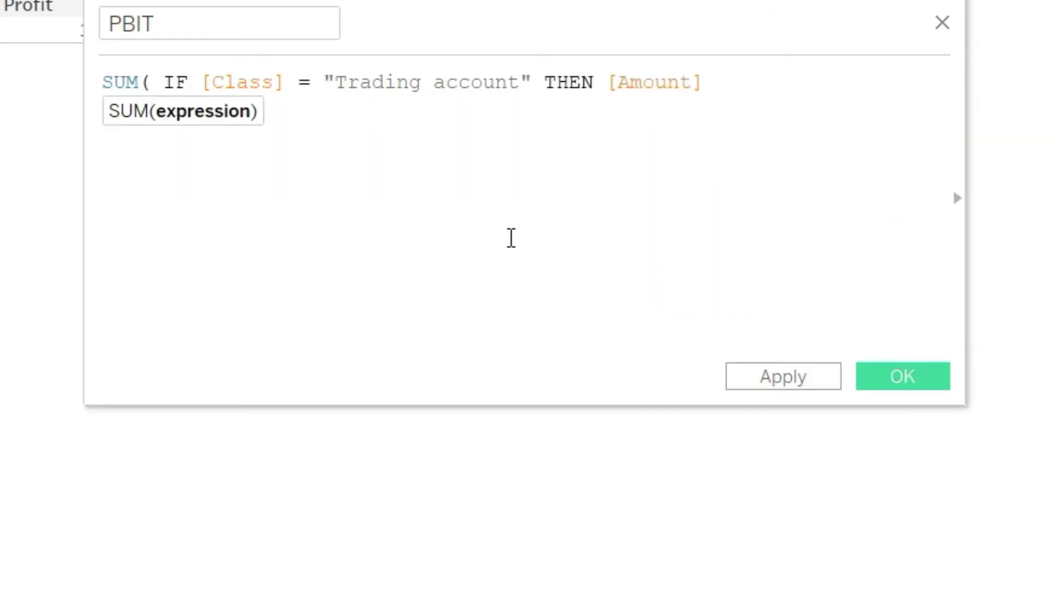
type("else")
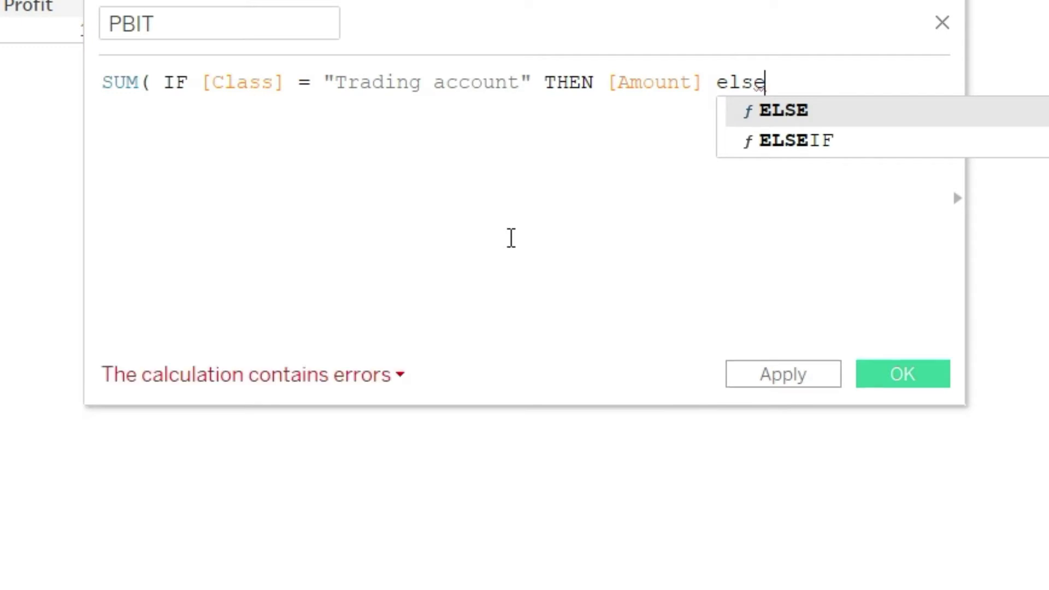
key("Down")
key("Return")
key("Return")
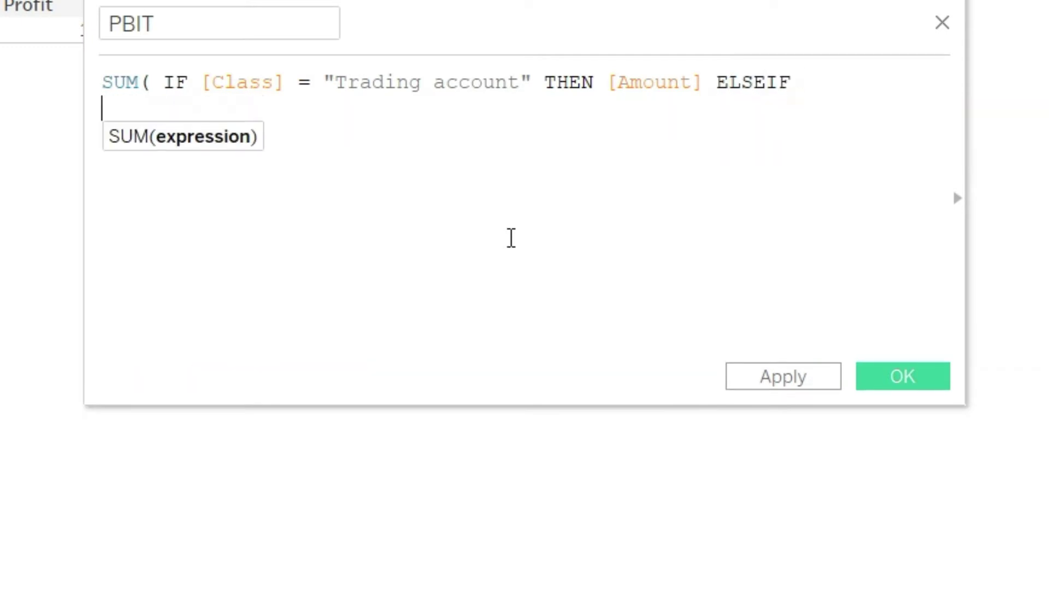
Add the branch [Class] = "Operating account" THEN [Amount], followed by ELSEIF.
type("class")
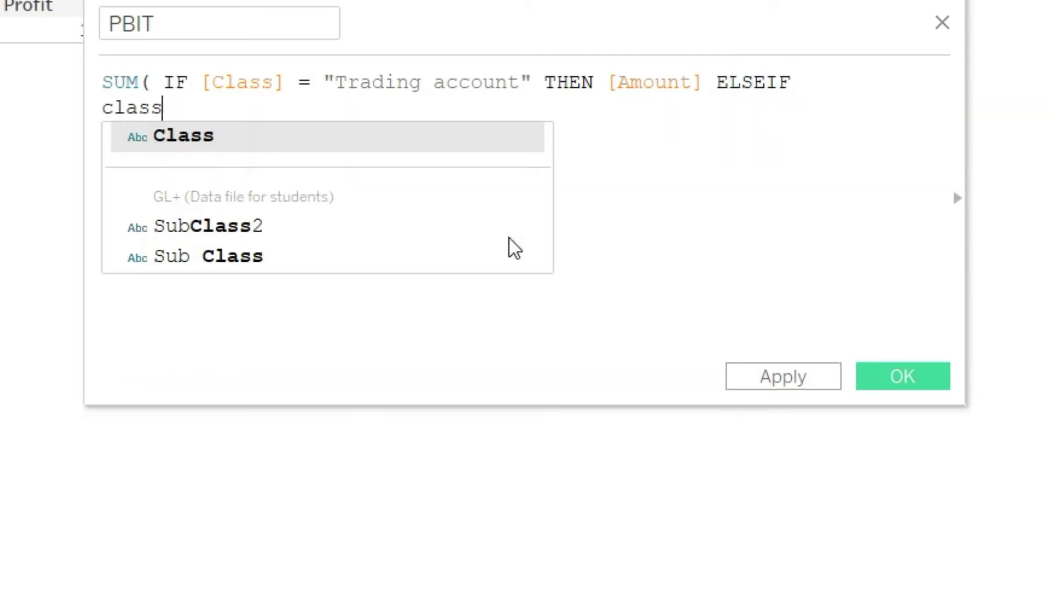
key("Return")
type("= \"Operating account")
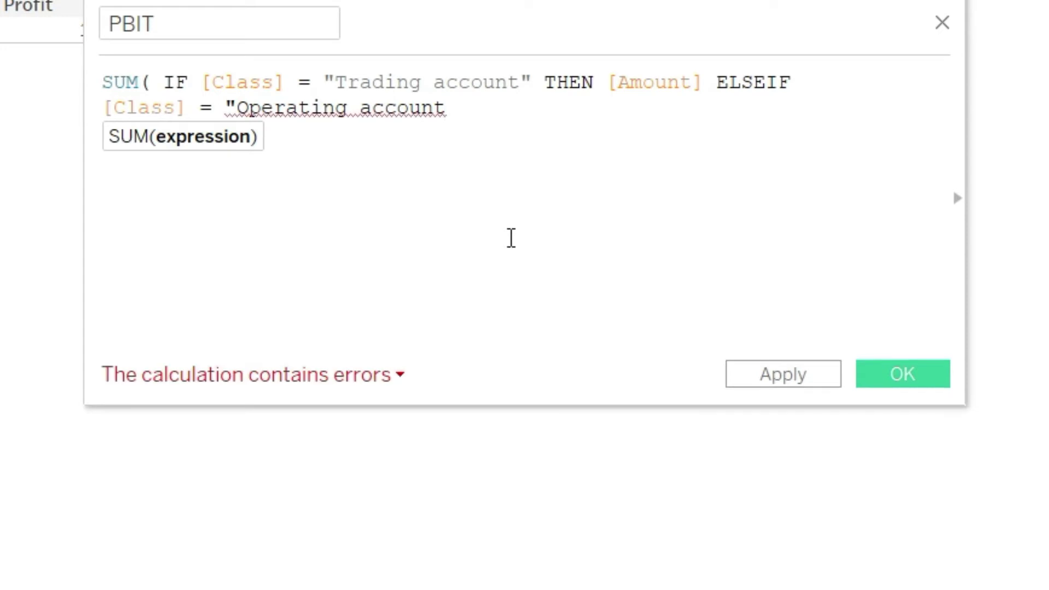
type("\" then")
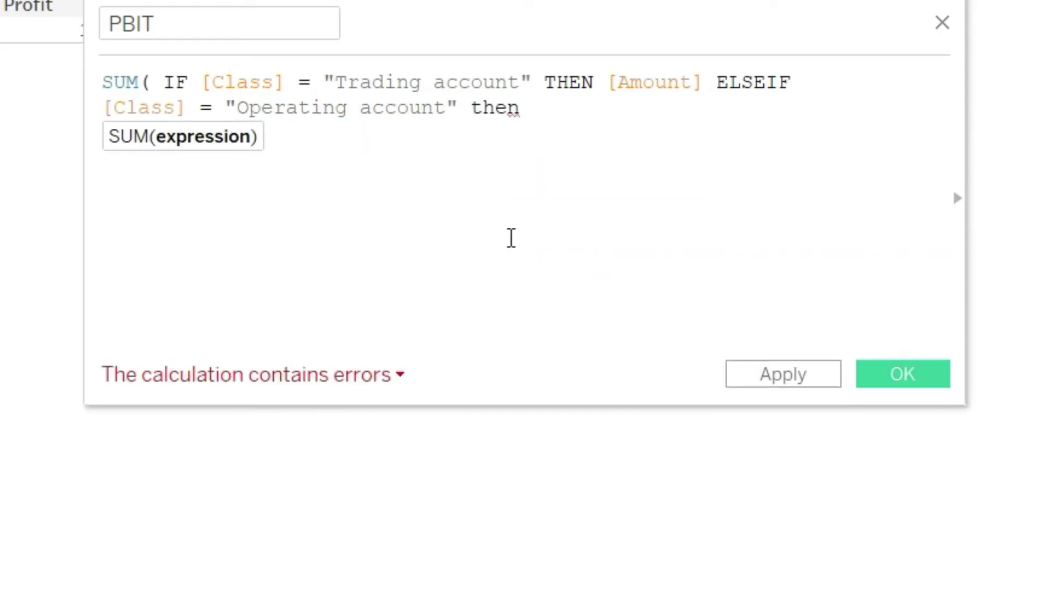
type(" amoun")
key("Return")
type("else")
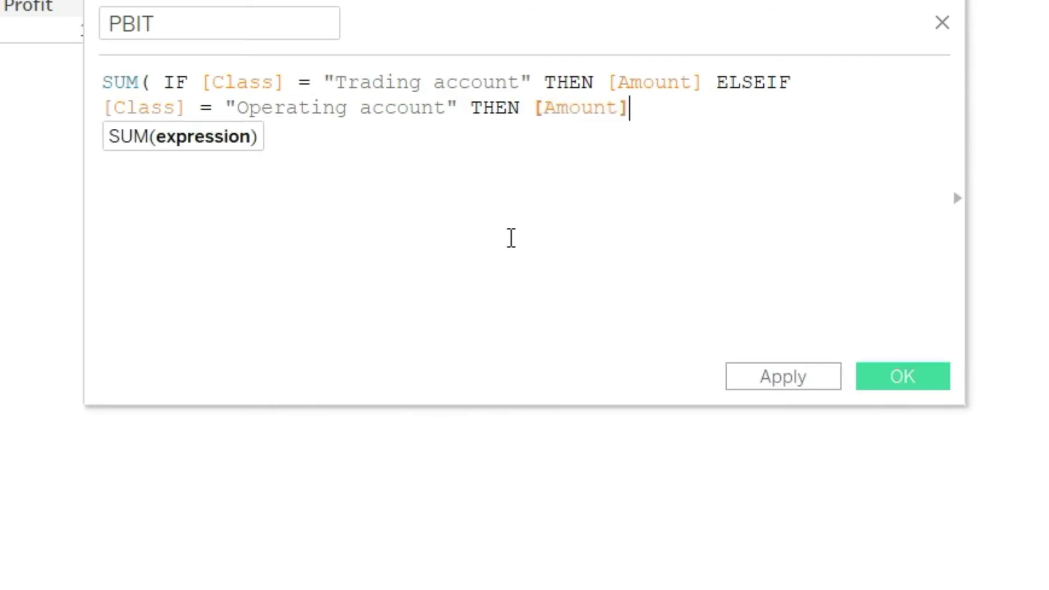
type("if")
key("Return")
Add the branch [Class] = "Non-operating" THEN [Amount], fixing the THEN spacing.
type("clas")
key("Return")
type("= ")
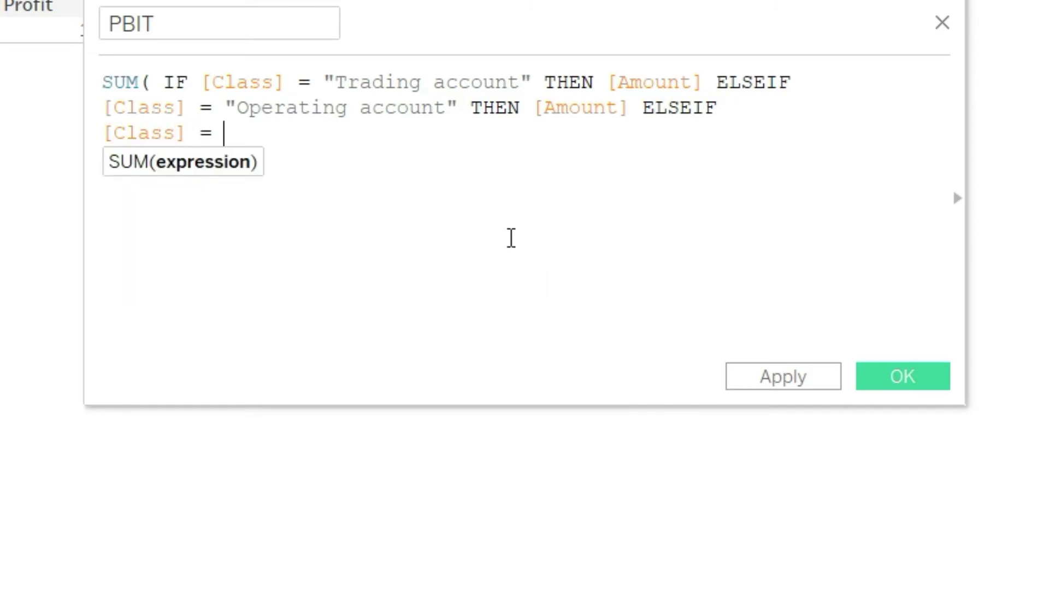
type("\"")
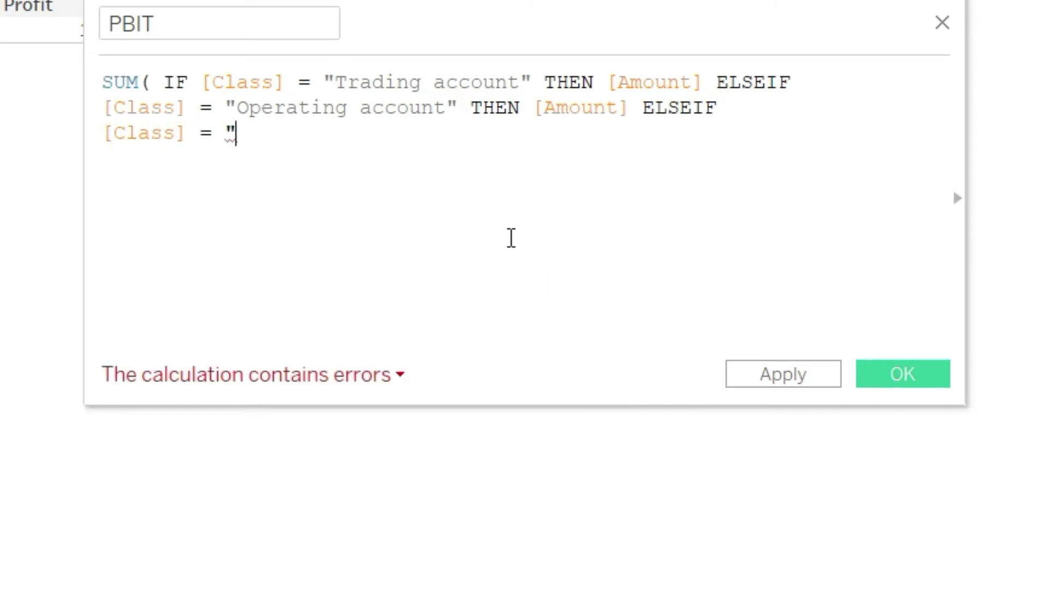
type("Non-")
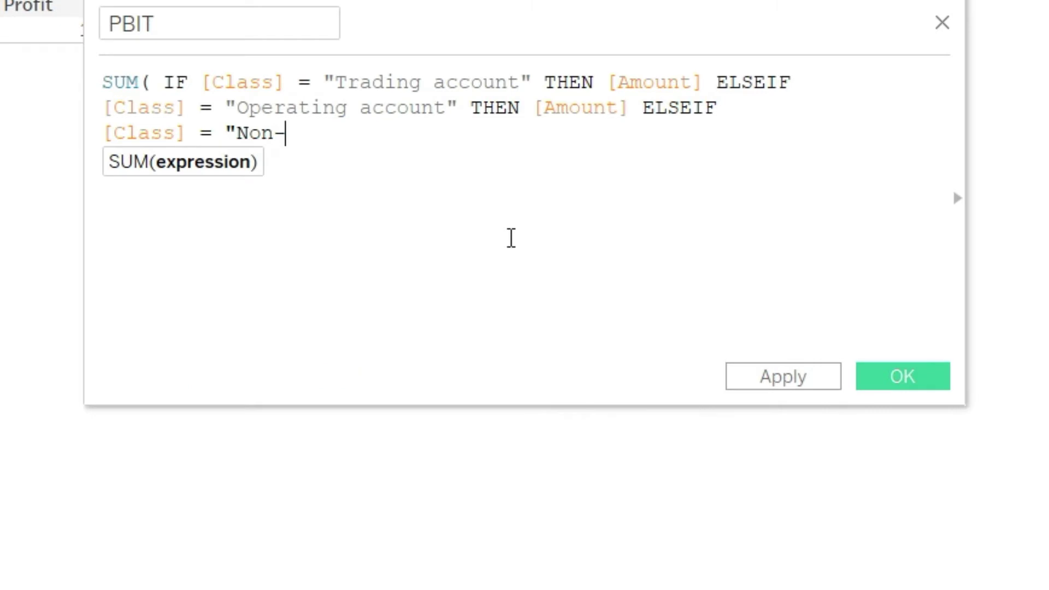
type("operating")
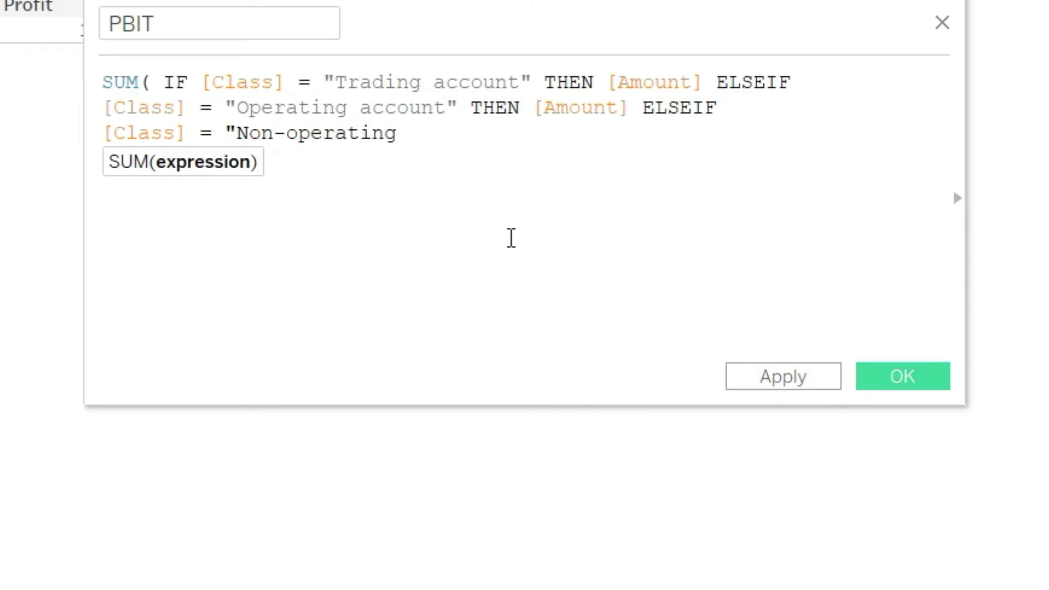
type("\"then")
key("BackSpace")
key("BackSpace")
key("BackSpace")
key("BackSpace")
type("then")
key("Return")
type("[")
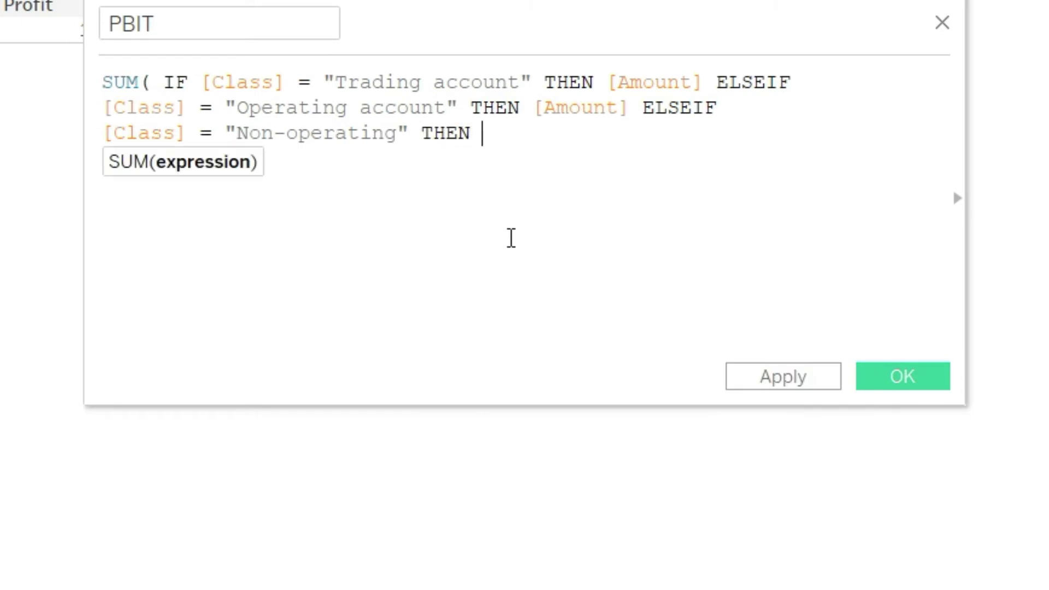
type("Amoun")
key("Return")
Finish the PBIT formula with ELSE 0 END and a closing parenthesis.
type("els")
key("Return")
type("0 end")
key("Return")
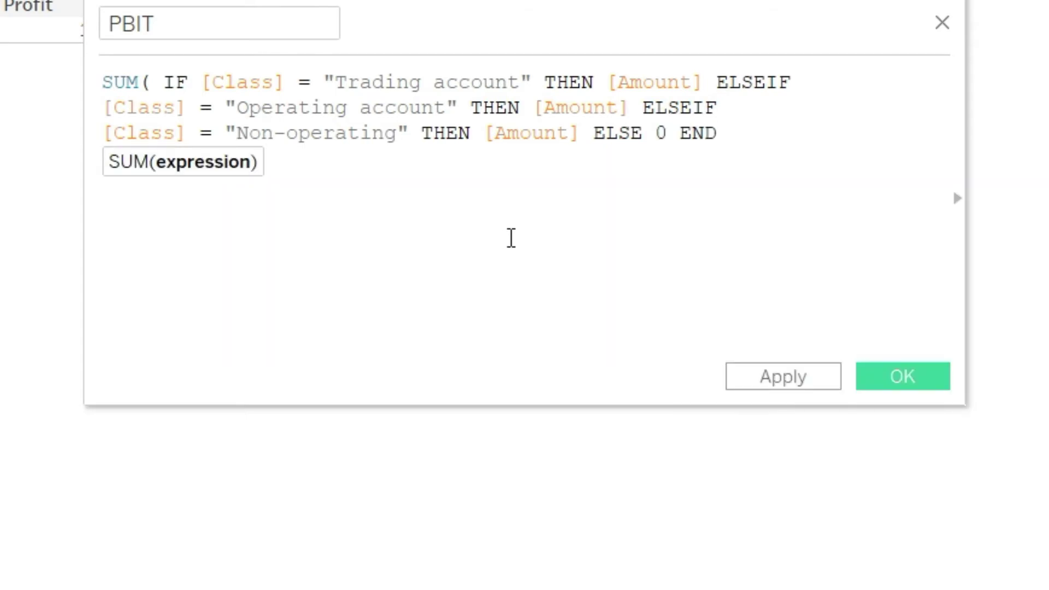
type(")")
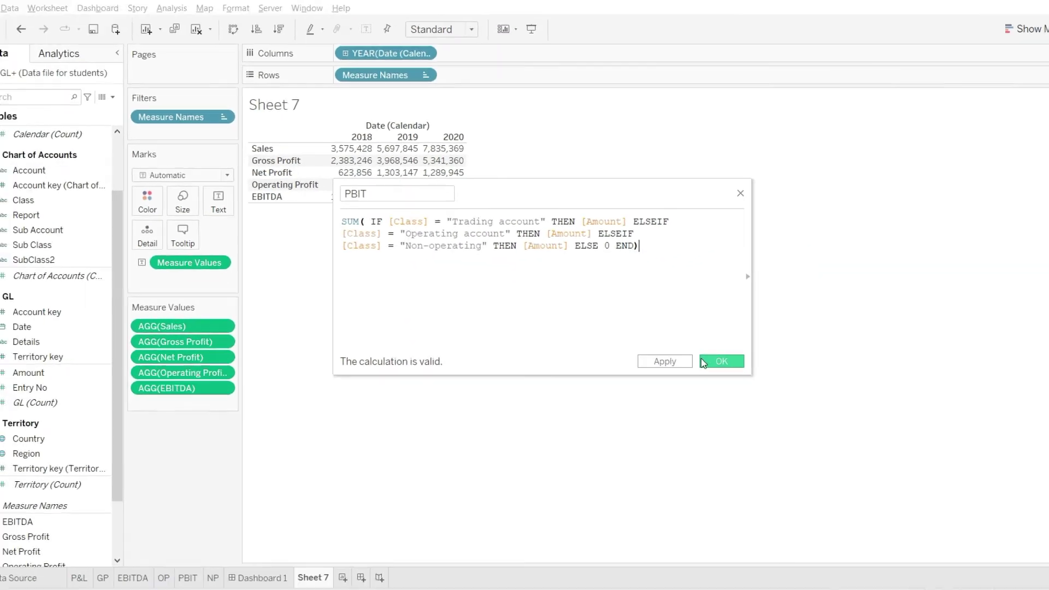
Confirm the valid PBIT calculation to save it as a new measure.
left_click(705, 362)
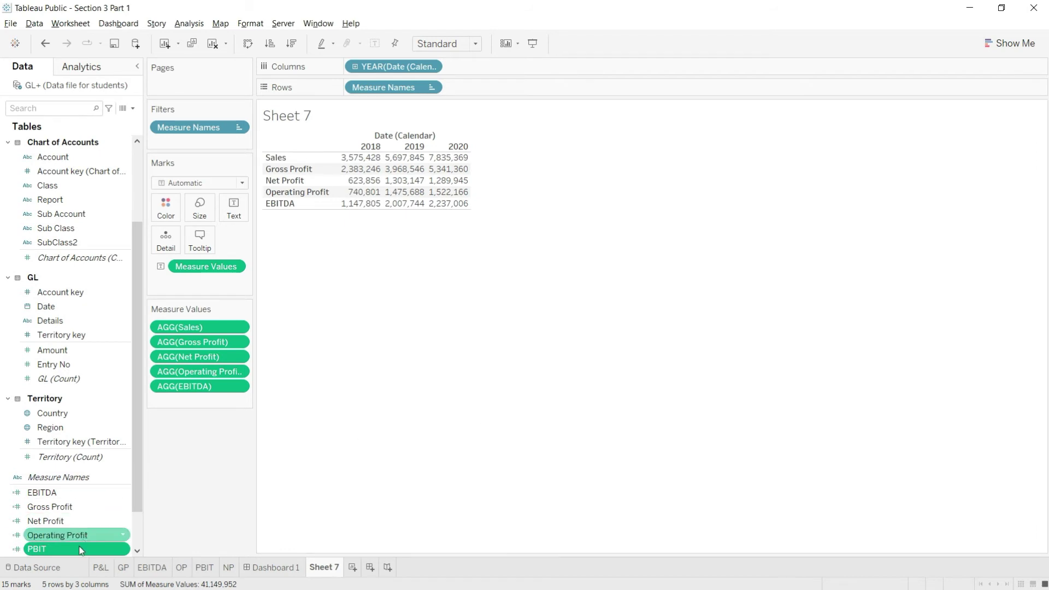
Add PBIT to Measure Values (777,278; 1,522,850; 1,594,431) and switch to Dashboard 1.
left_click_drag(70, 549, 208, 402)
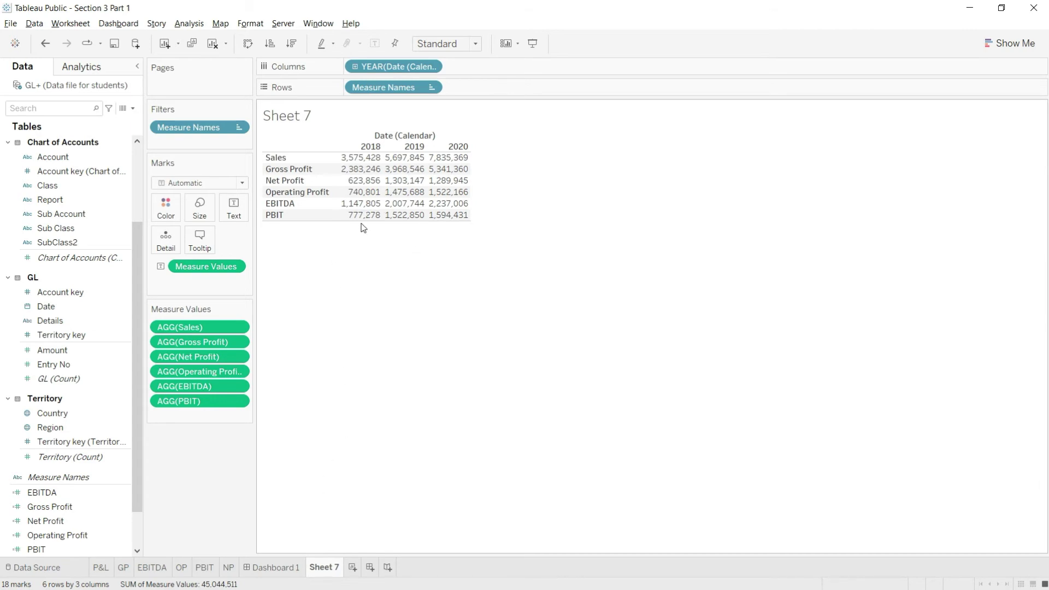
left_click(271, 567)
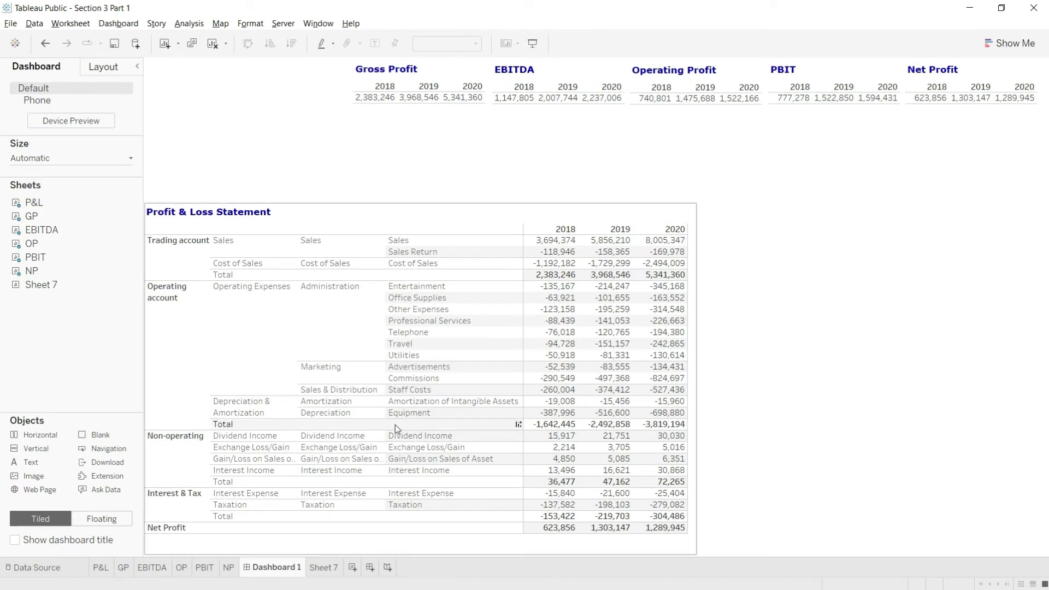
left_click(328, 567)
mouse_move(419, 221)
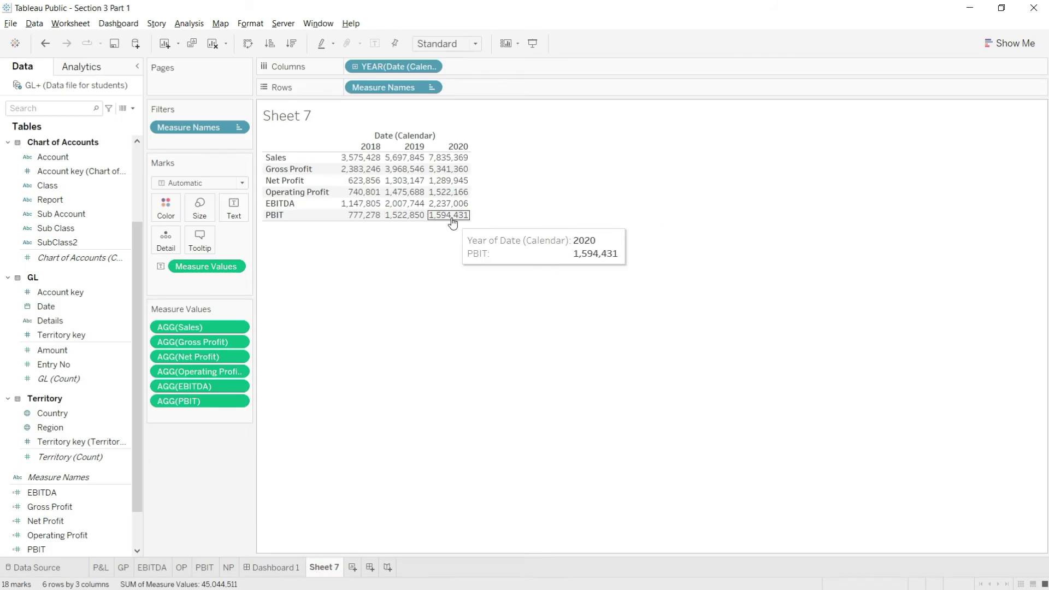
left_click(289, 568)
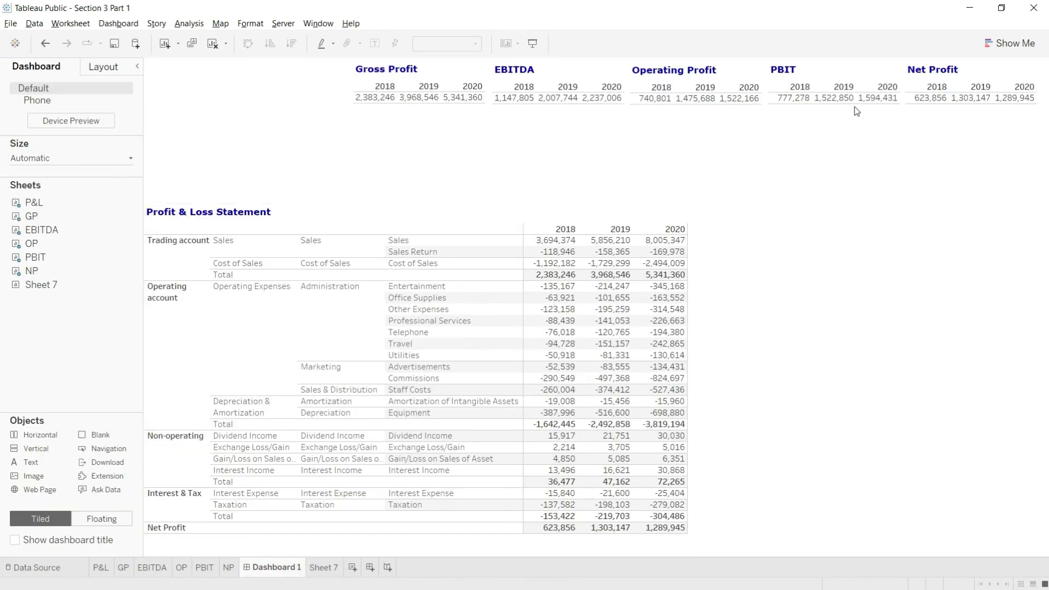
left_click(334, 571)
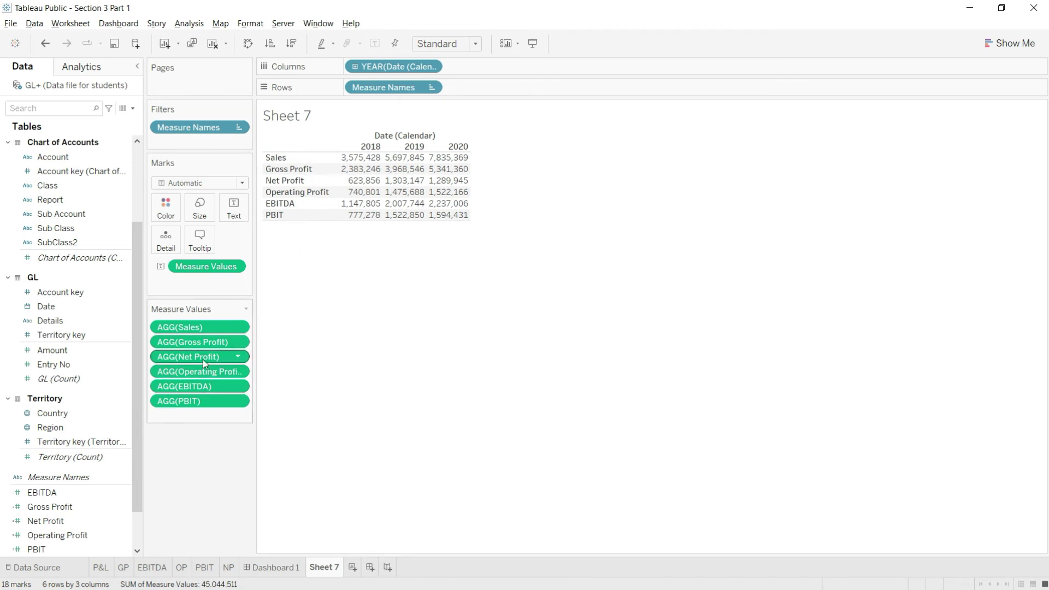
Reorder the rows: Net Profit moves to the bottom and Operating Profit goes right after EBITDA.
left_click_drag(192, 356, 196, 418)
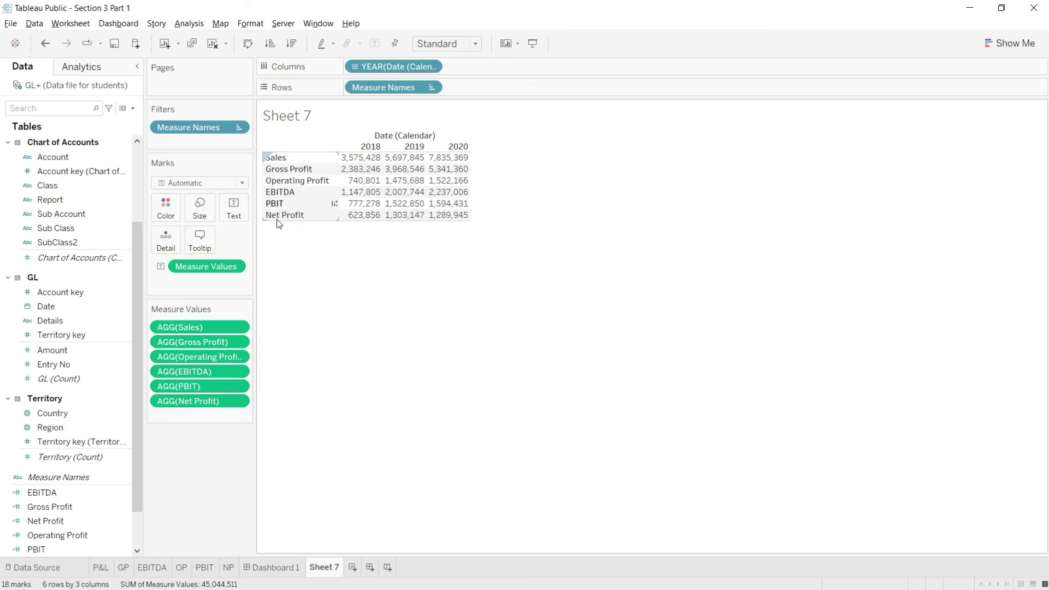
left_click_drag(186, 356, 188, 379)
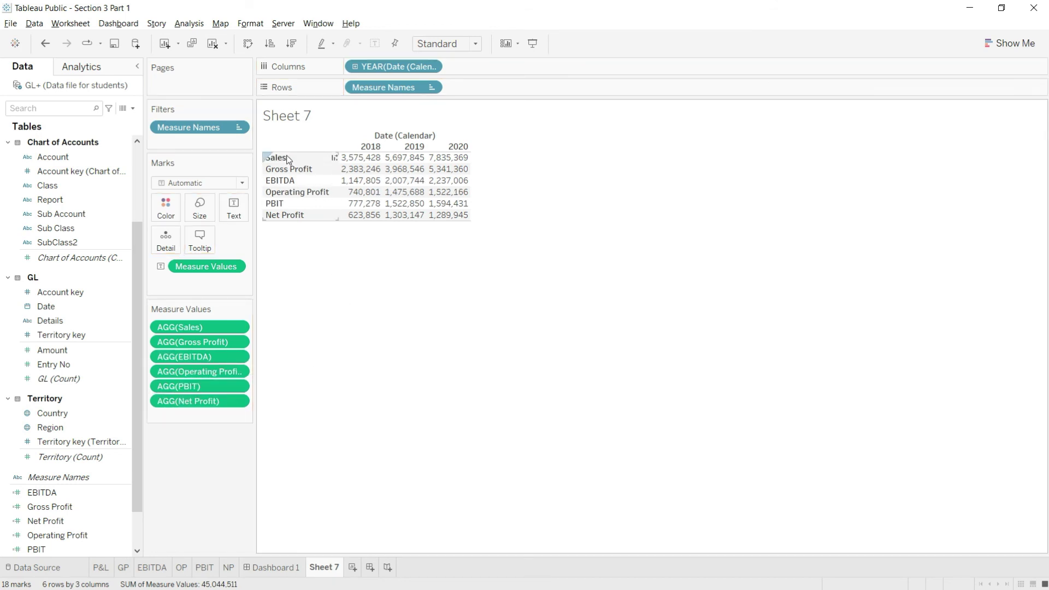